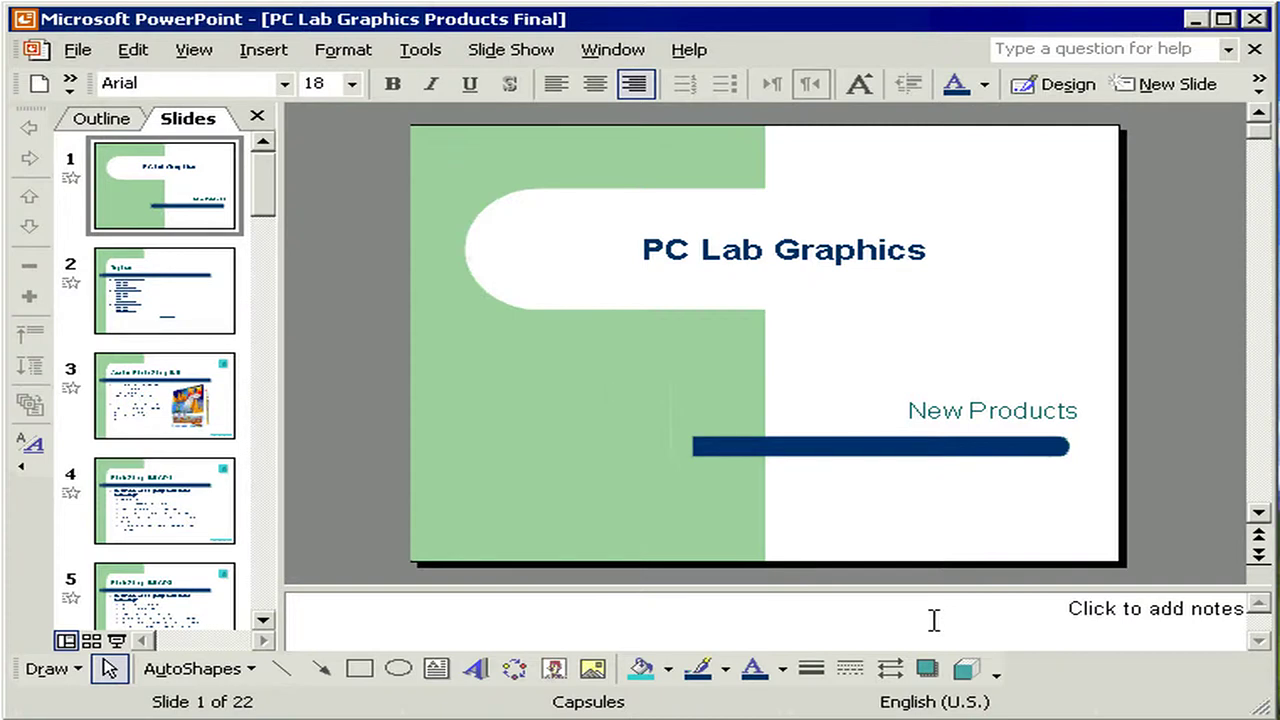
# Select the first slide, expand the Insert menu to its full list, then close it.
pyautogui.click(155, 172)
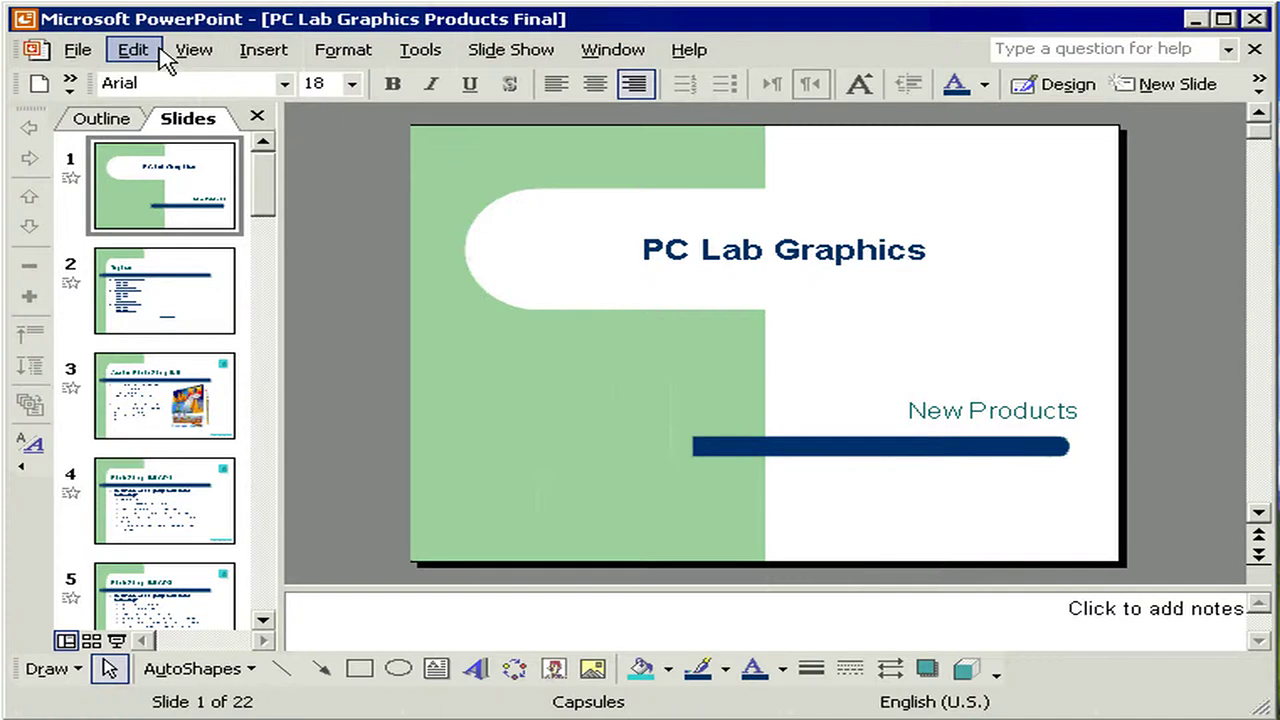
pyautogui.click(264, 50)
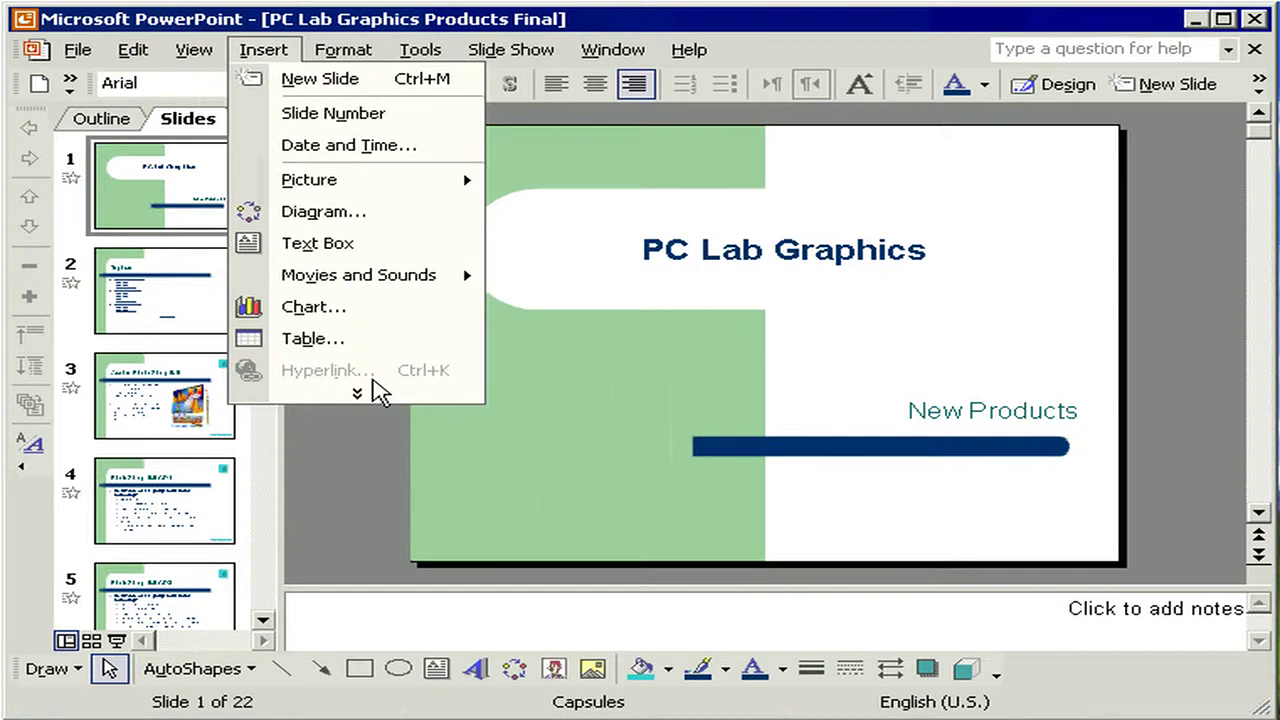
pyautogui.click(378, 392)
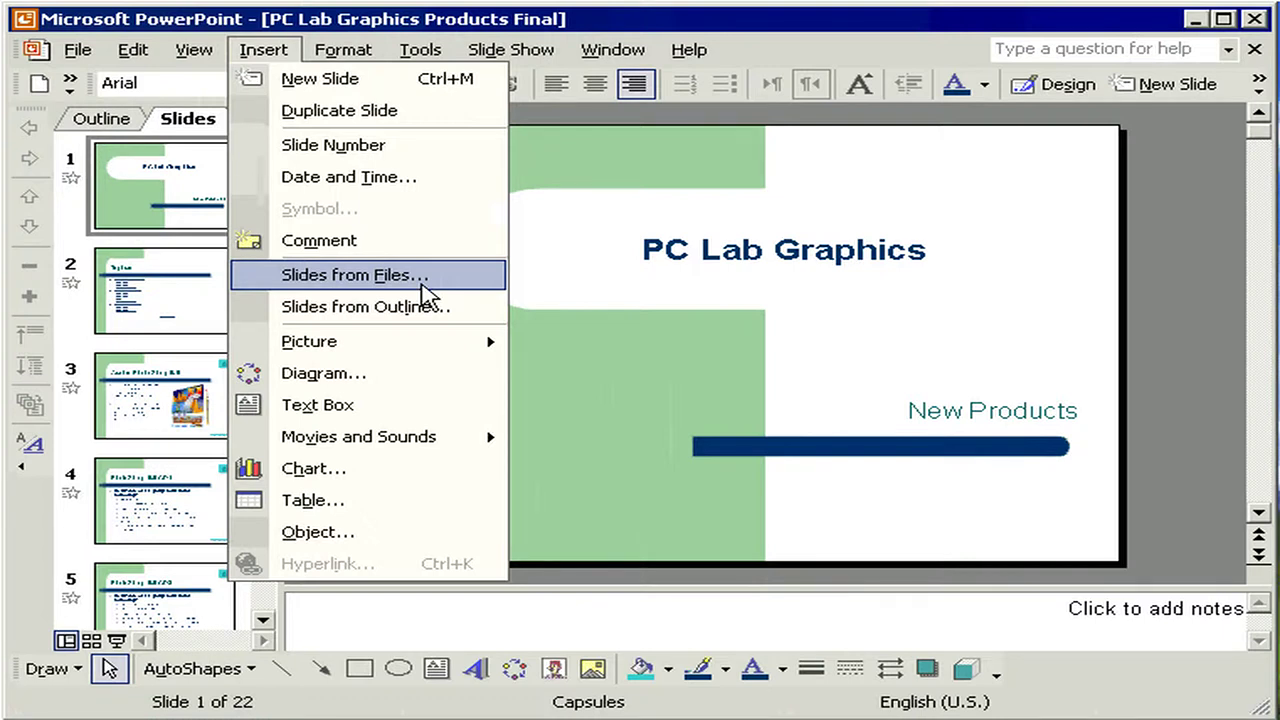
pyautogui.moveTo(310, 179)
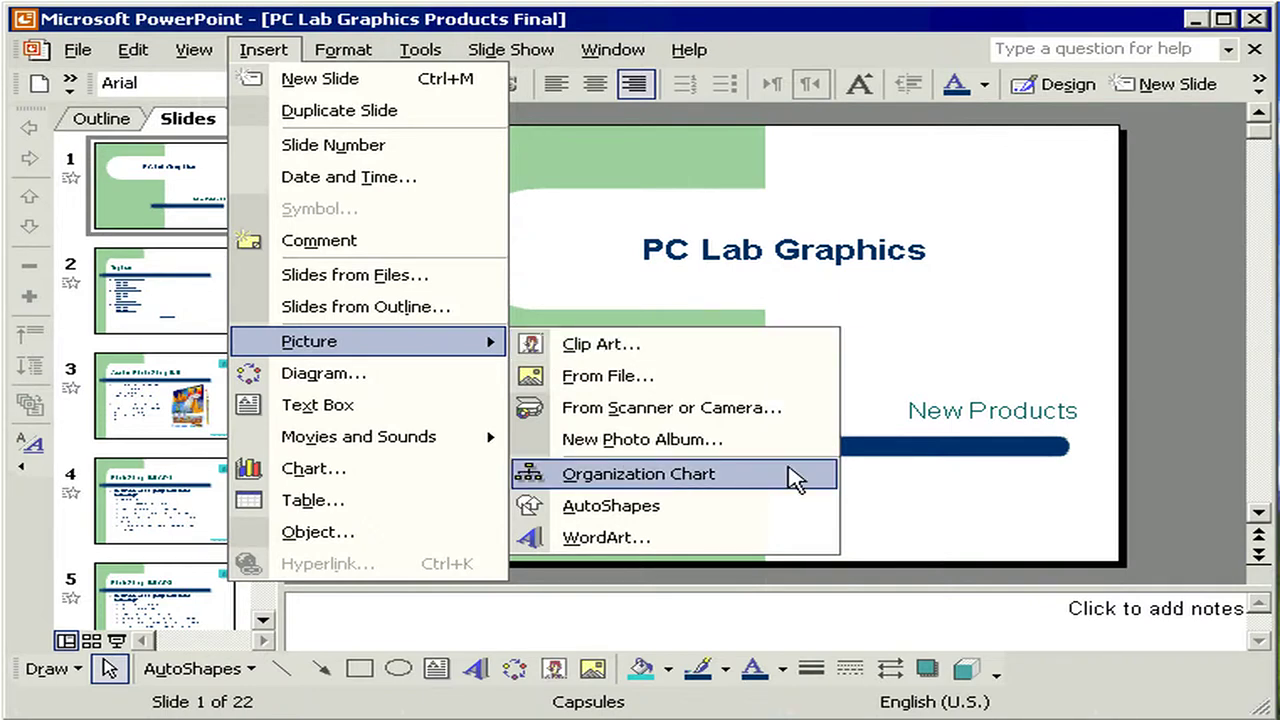
pyautogui.click(880, 480)
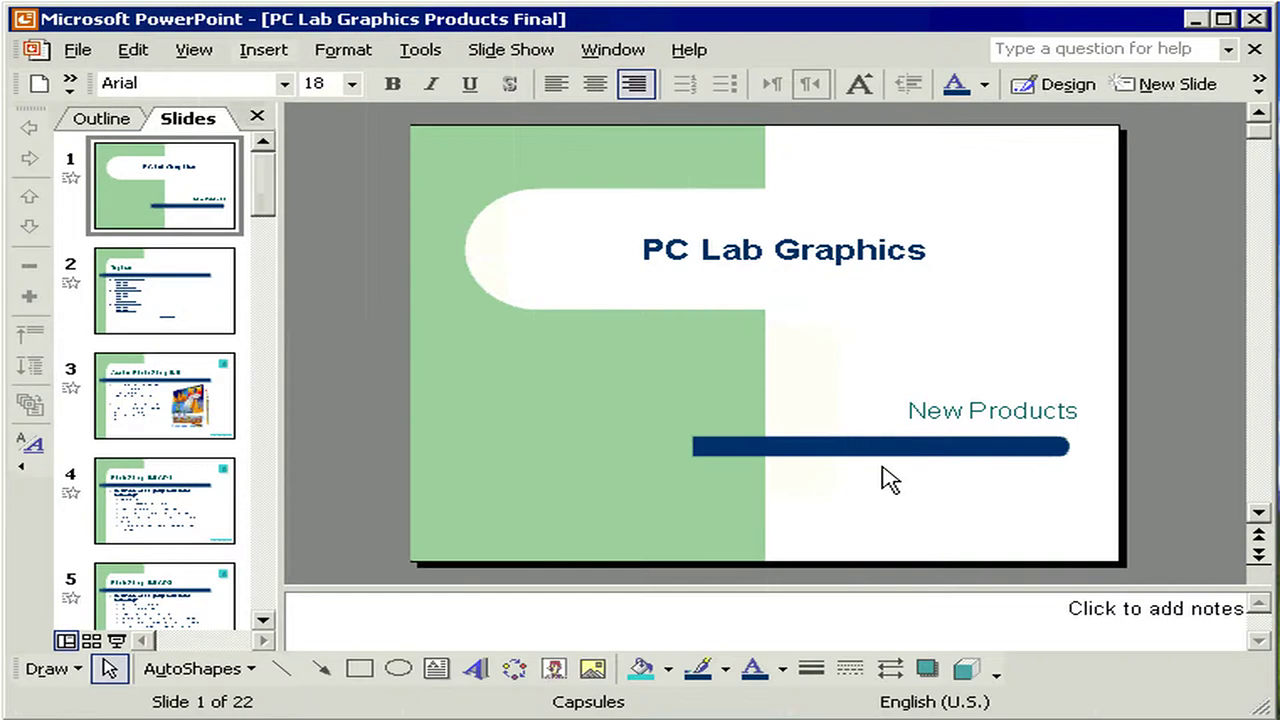
# Enable Always show full menus in Customize Options and confirm it on the Insert menu.
pyautogui.click(420, 50)
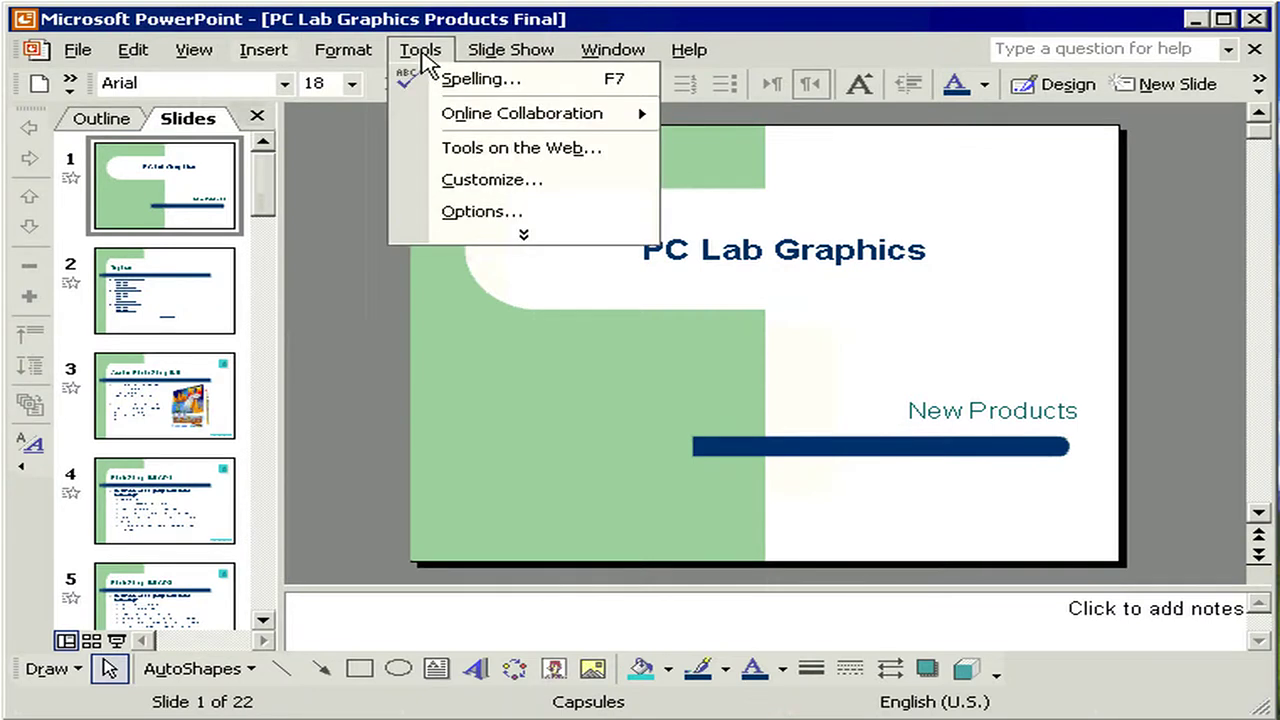
pyautogui.click(467, 180)
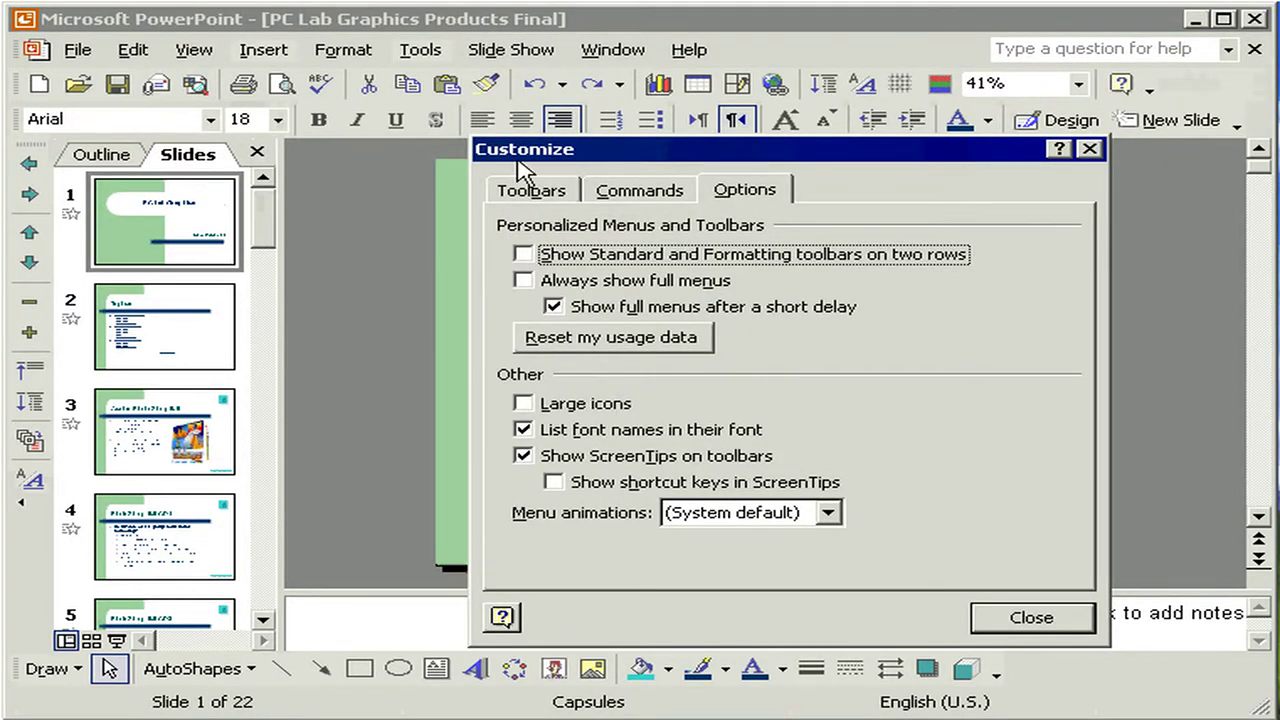
pyautogui.click(620, 280)
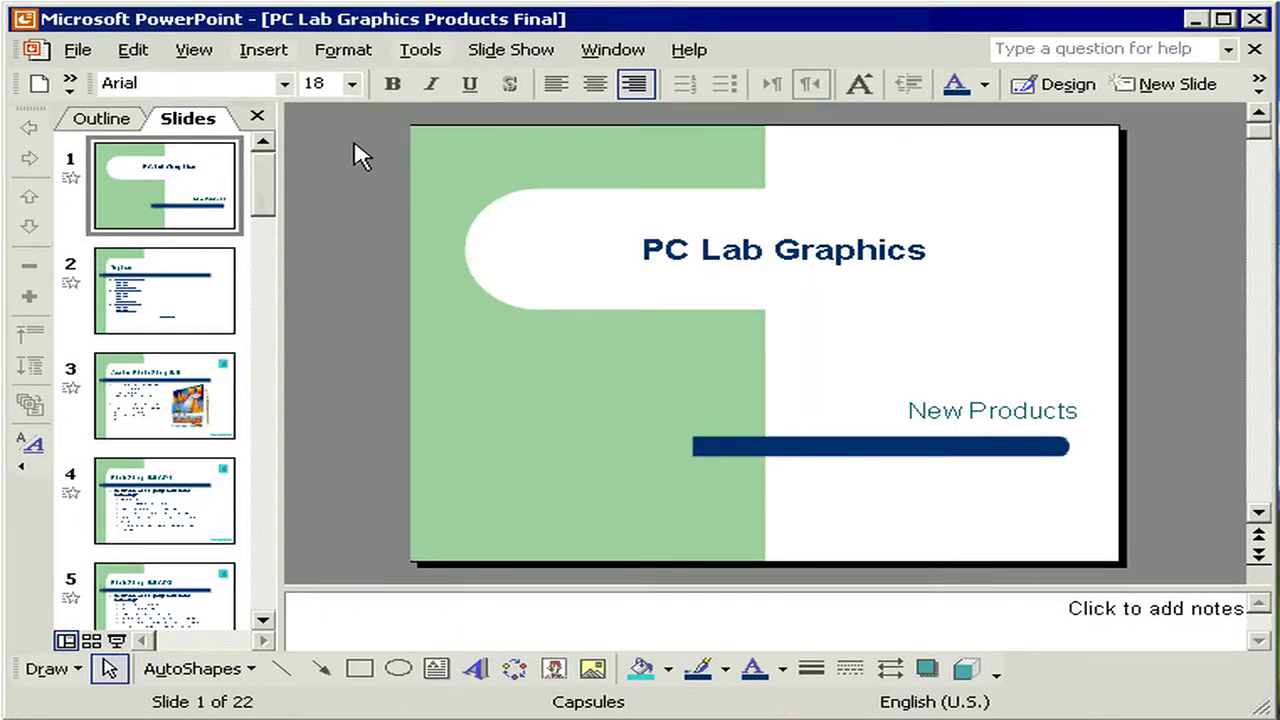
pyautogui.click(263, 49)
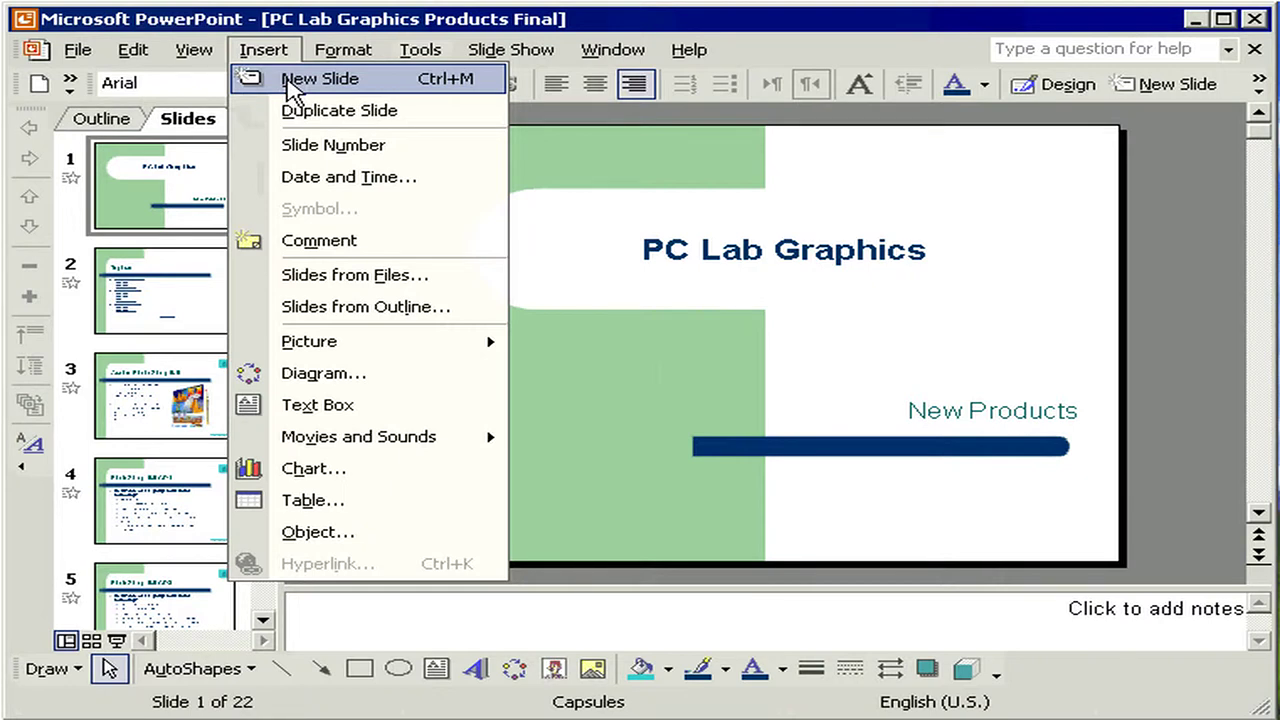
# Close the Insert menu, check the toolbar overflow buttons, and open the Tools menu.
pyautogui.click(585, 168)
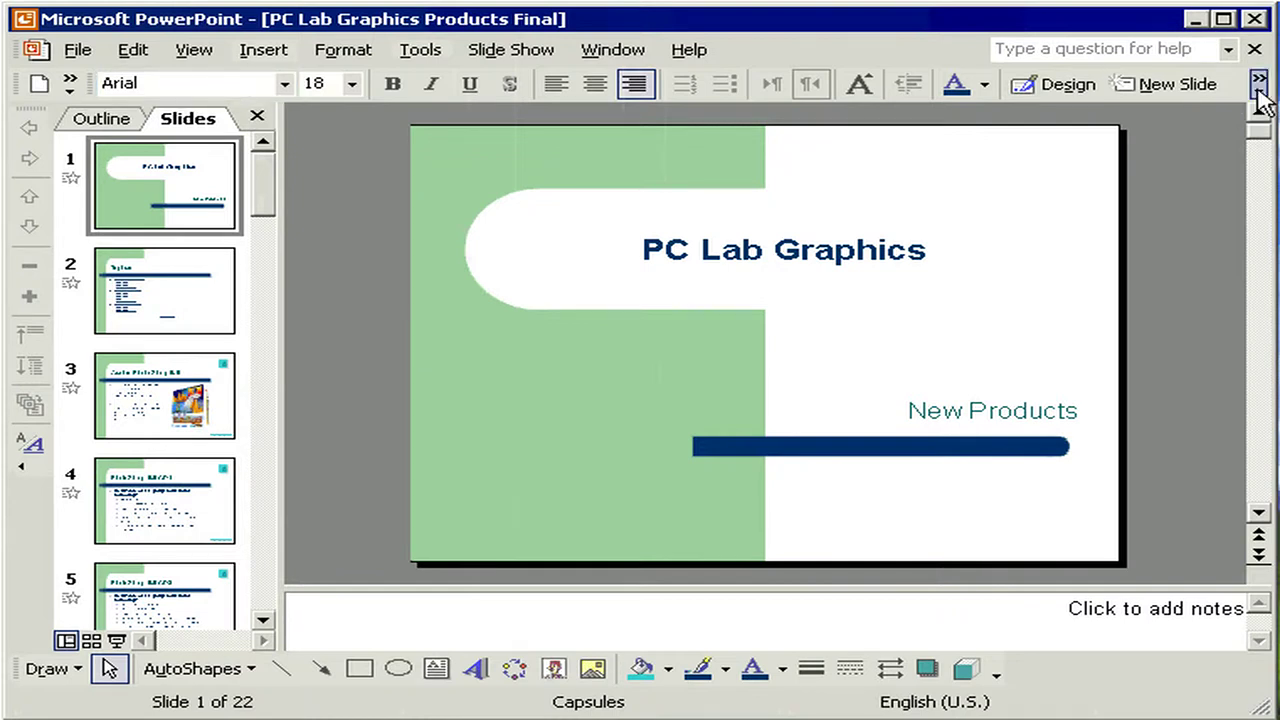
pyautogui.click(1258, 82)
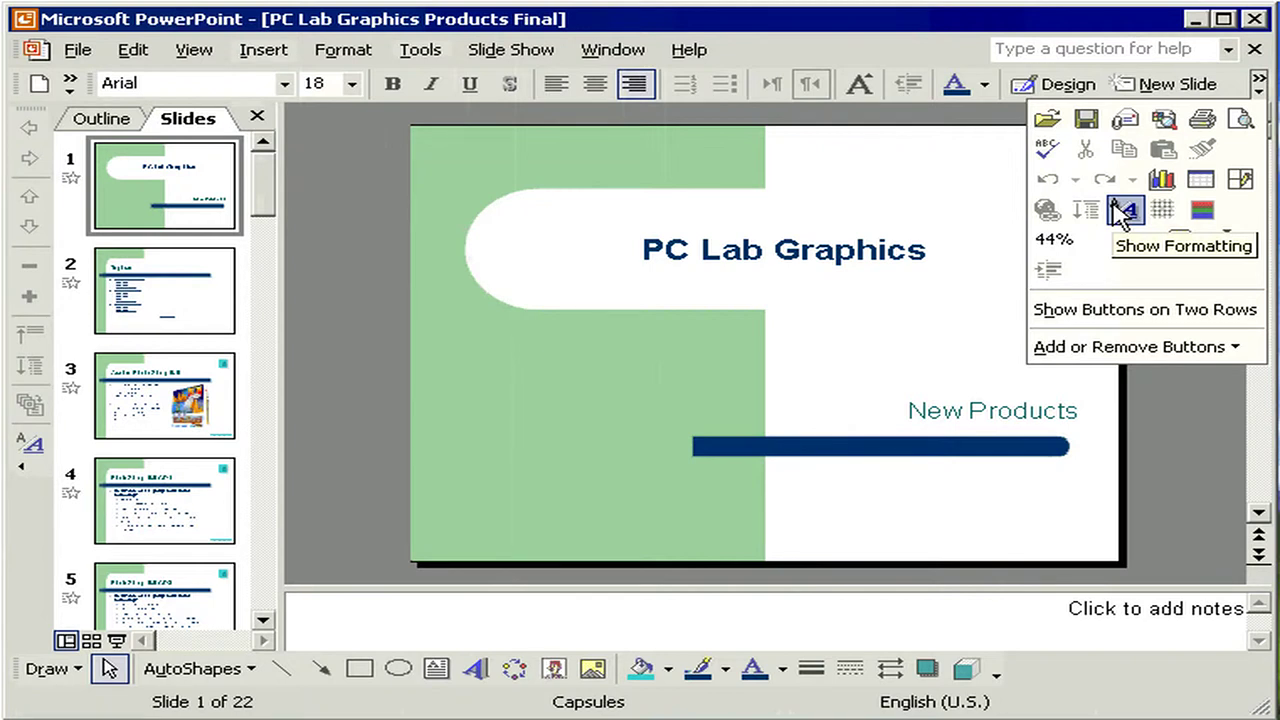
pyautogui.click(1090, 312)
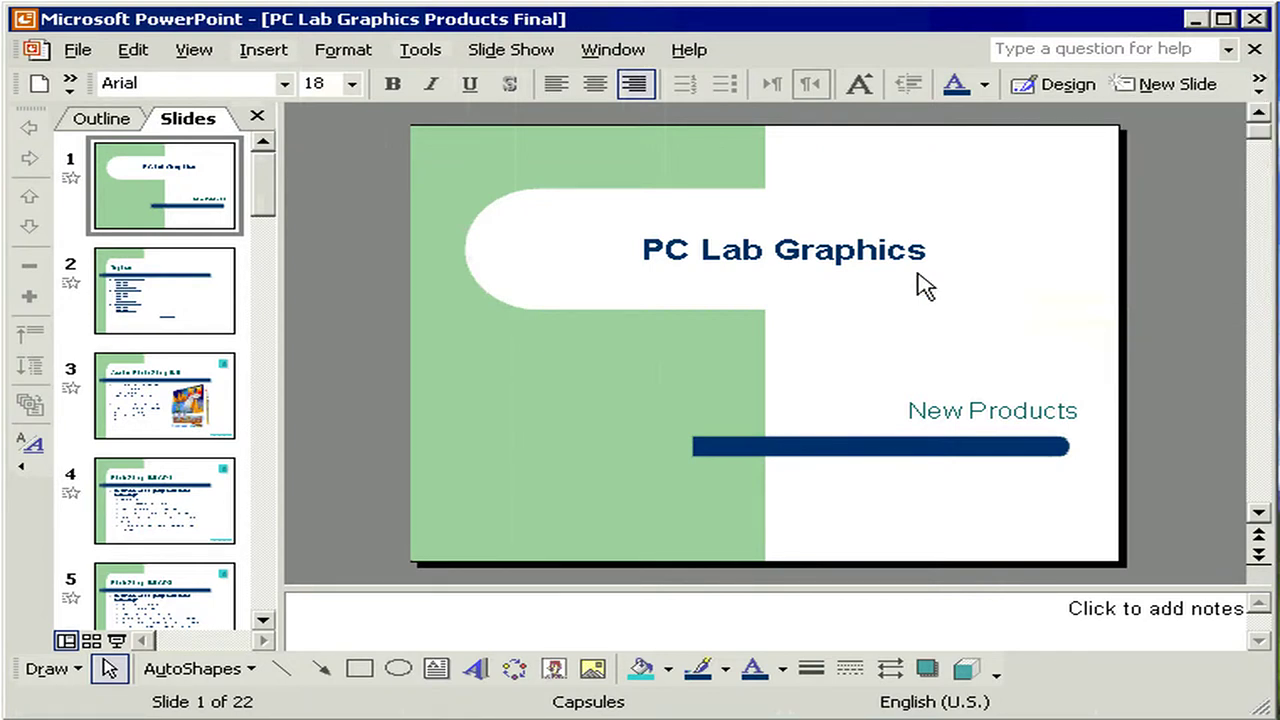
pyautogui.click(420, 49)
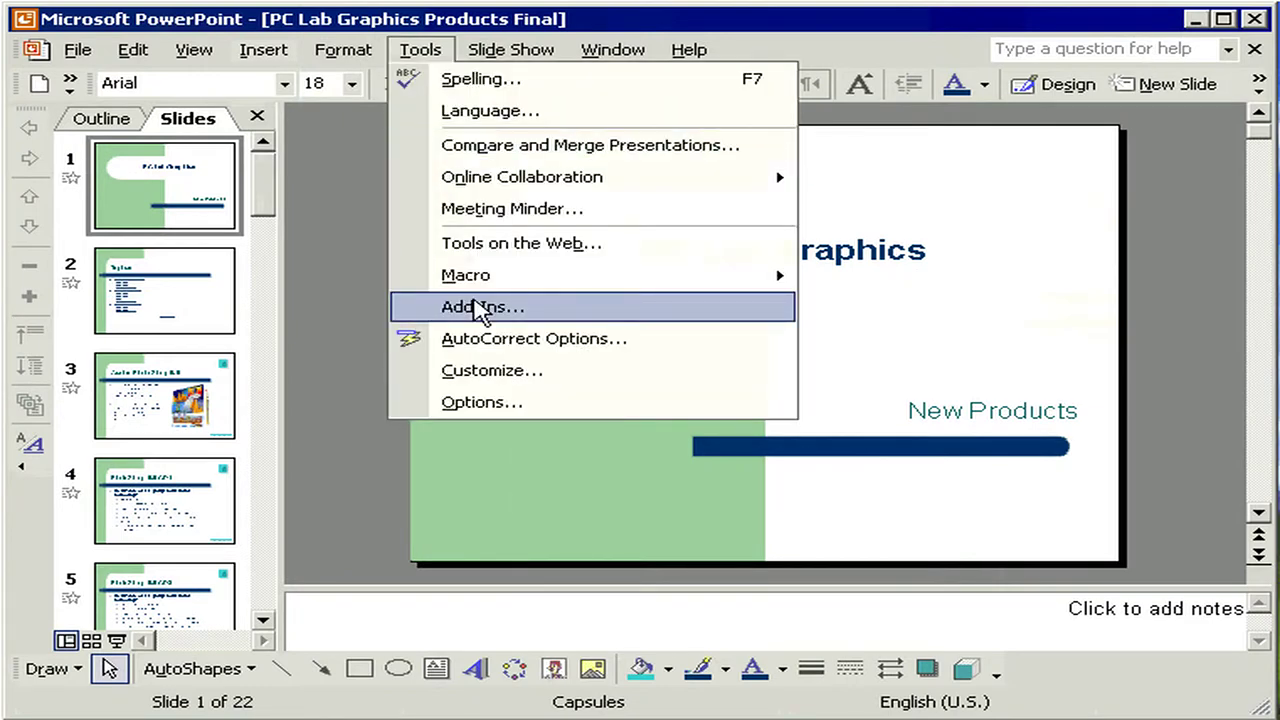
# Apply the Customize option that puts the Standard and Formatting toolbars on two rows.
pyautogui.click(491, 370)
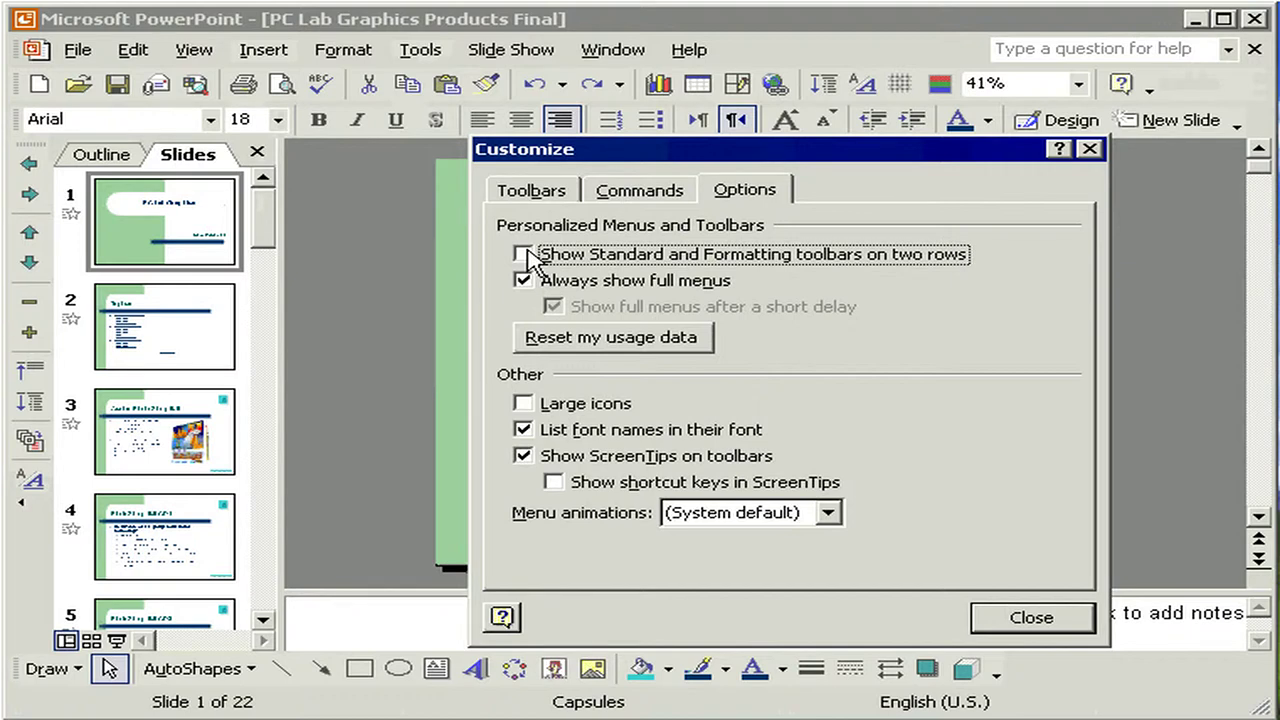
pyautogui.press('Escape')
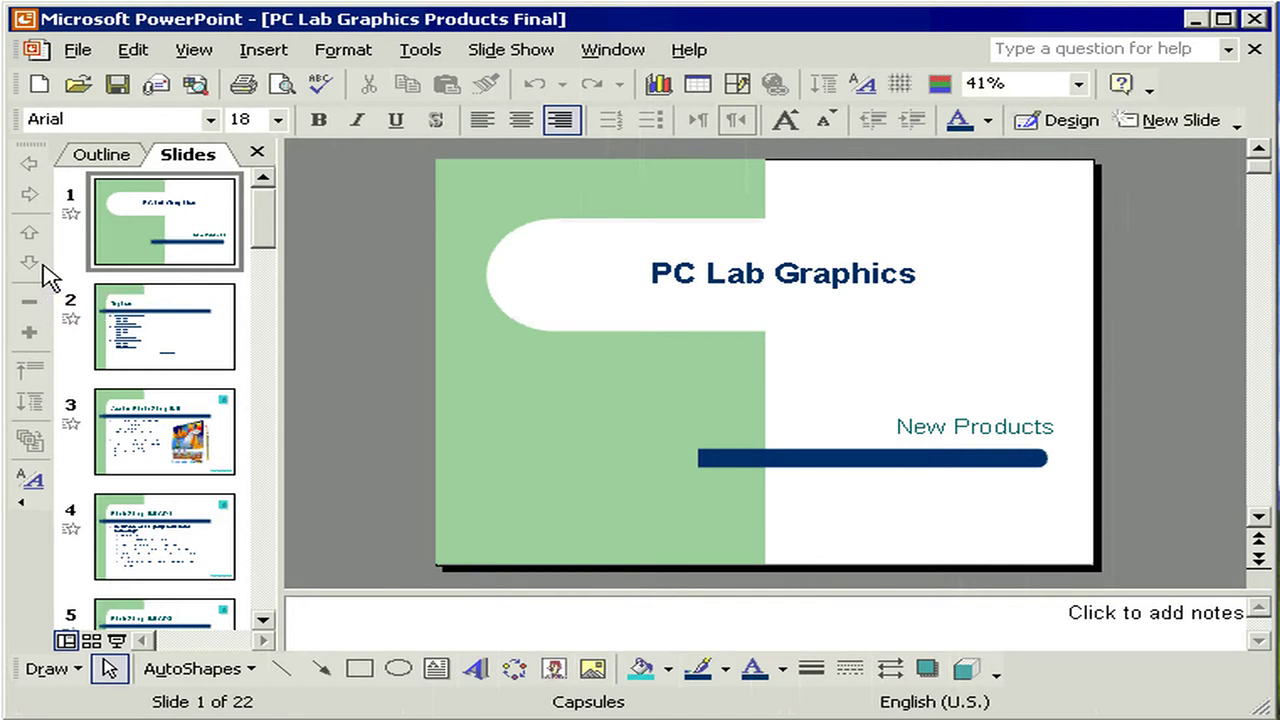
# Show the Control Toolbox using the menu bar's right-click toolbar list.
pyautogui.rightClick(781, 57)
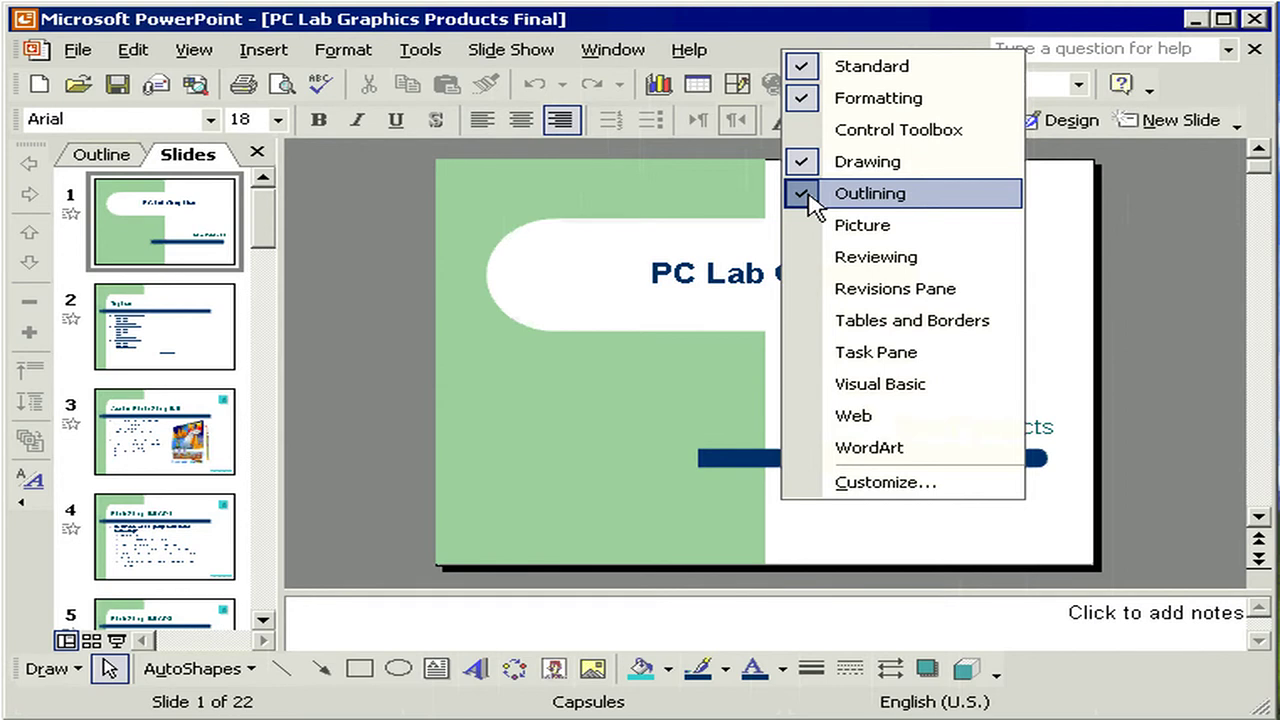
pyautogui.click(879, 141)
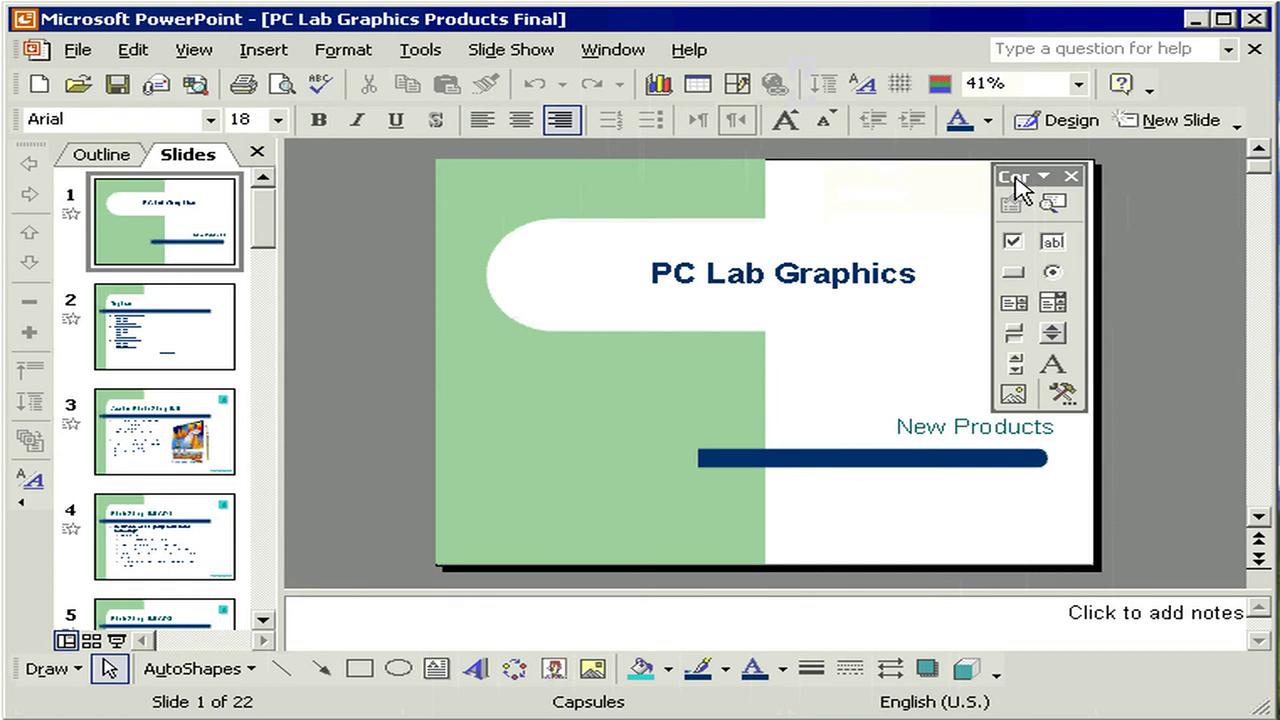
# Move the Control Toolbox to the left side, then switch it off under View > Toolbars.
pyautogui.moveTo(1017, 186); pyautogui.dragTo(354, 189)
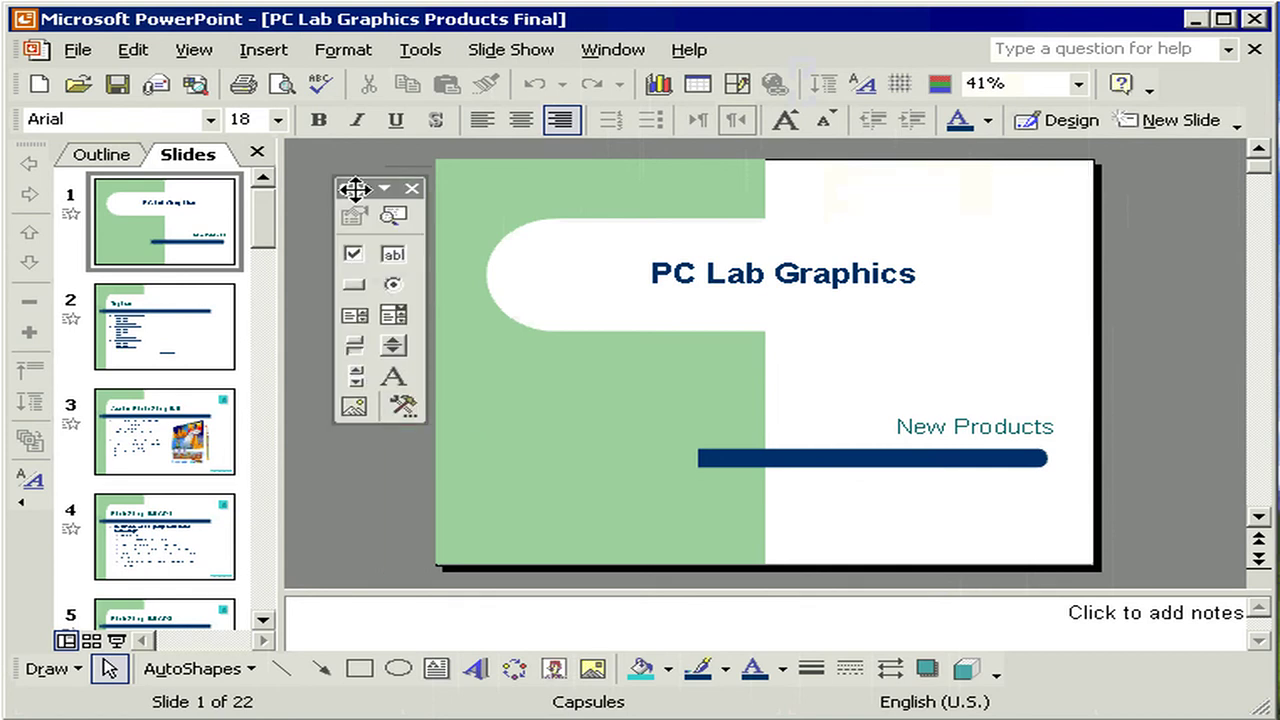
pyautogui.moveTo(354, 189); pyautogui.dragTo(349, 189)
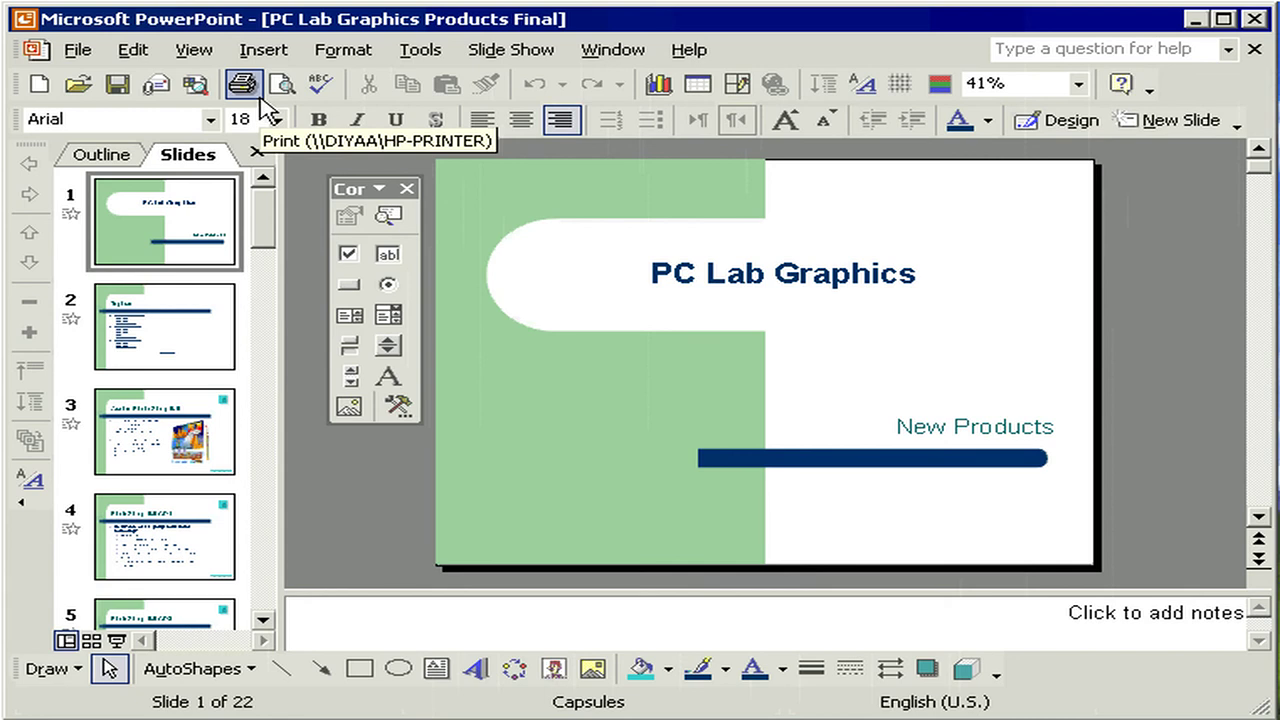
pyautogui.hotkey('alt', 'v')
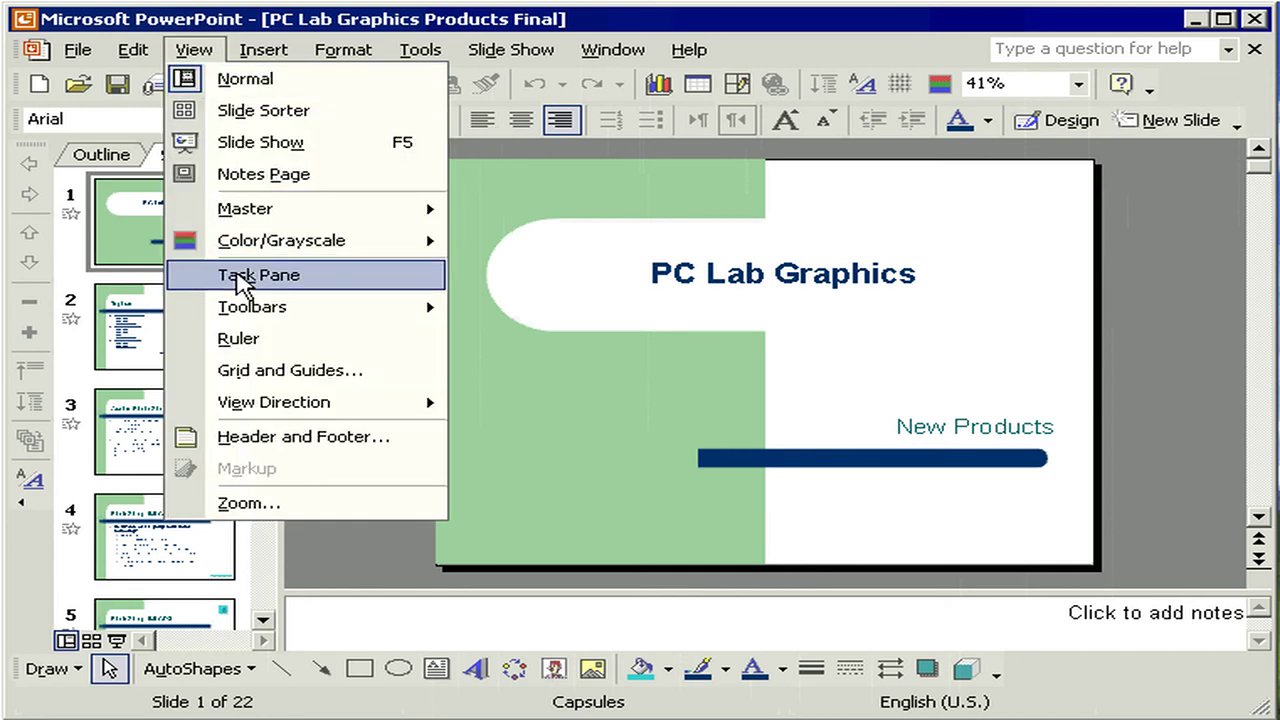
pyautogui.moveTo(300, 307)
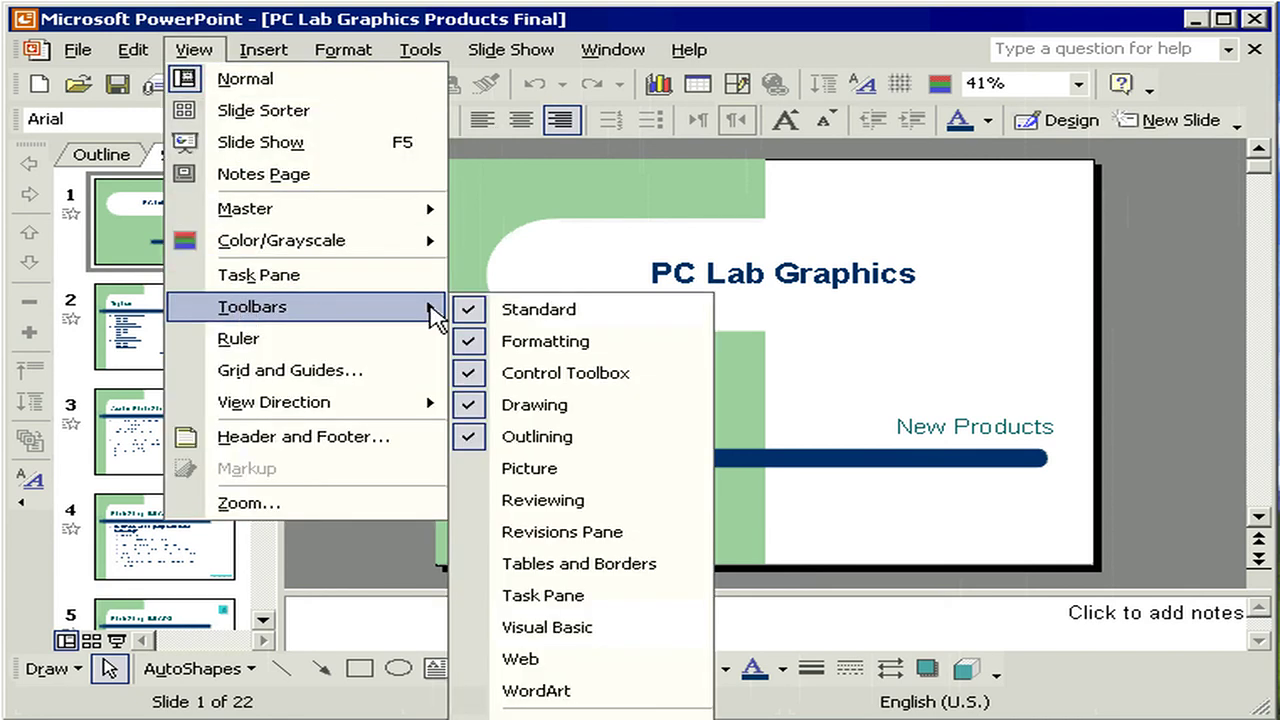
pyautogui.click(507, 376)
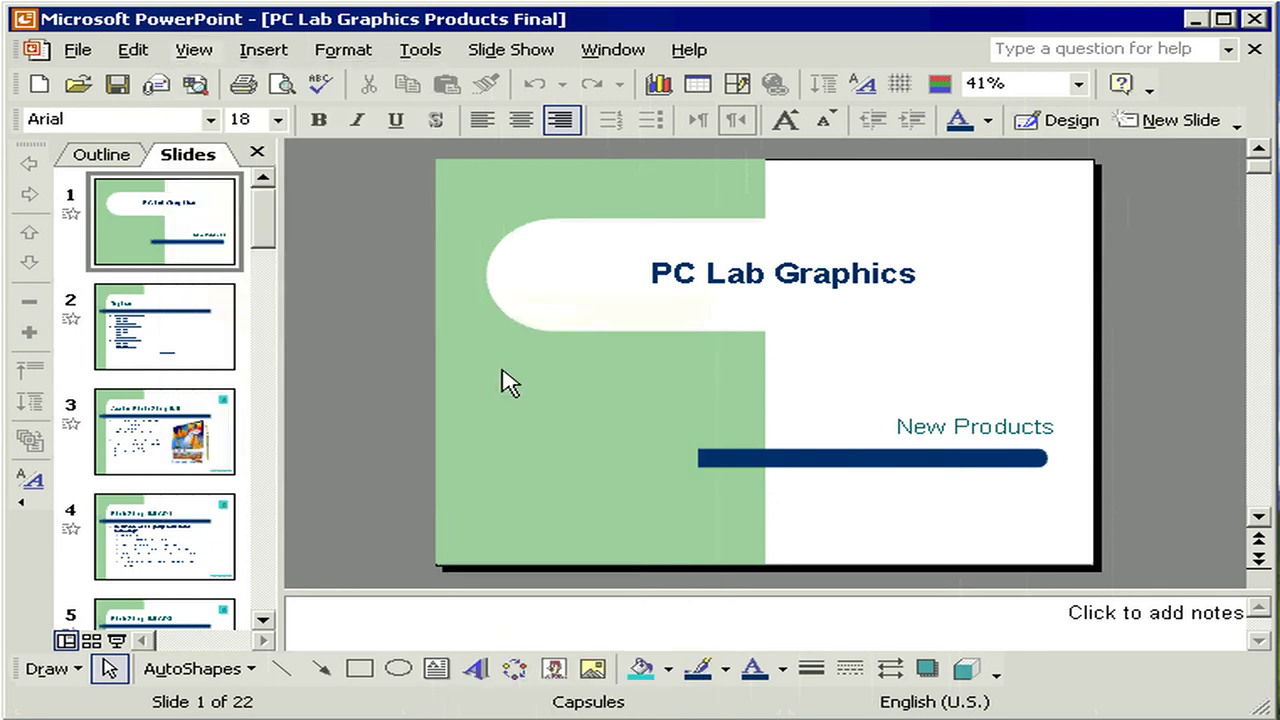